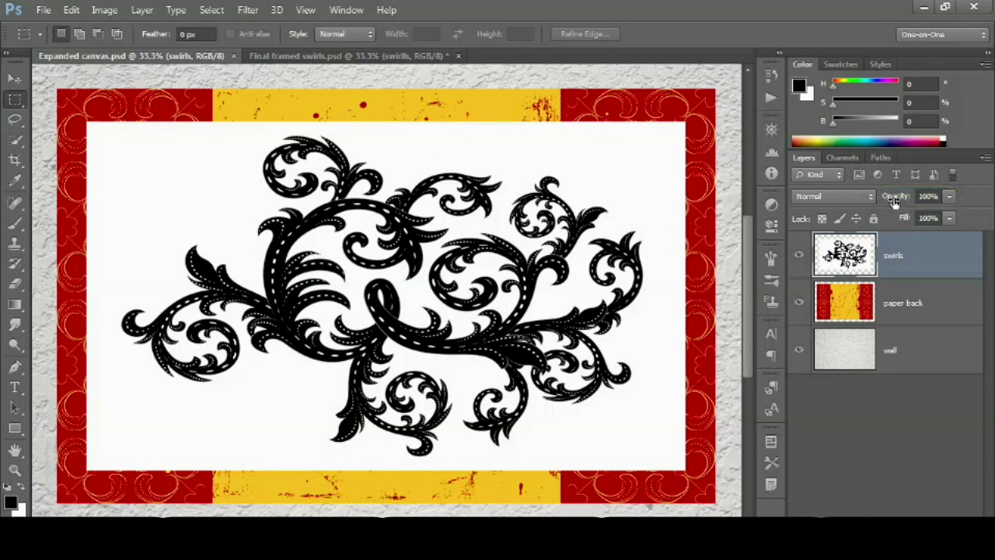
- Lower the opacity of the swirls layer to 9%, passing through 29%
{"action": "left_click", "coordinate": [949, 196]}
{"action": "left_click_drag", "start_coordinate": [929, 216], "coordinate": [893, 214]}
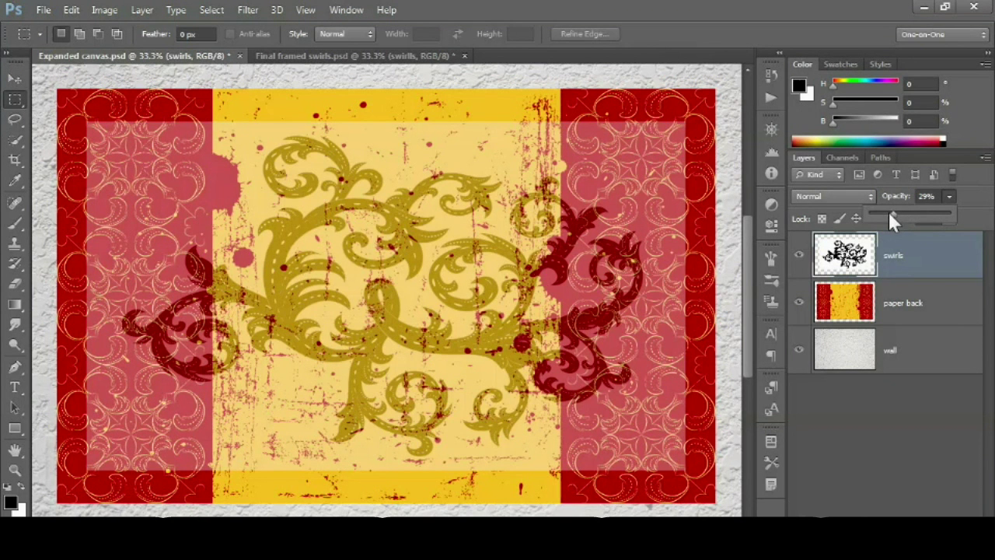
{"action": "left_click_drag", "start_coordinate": [893, 210], "coordinate": [876, 212]}
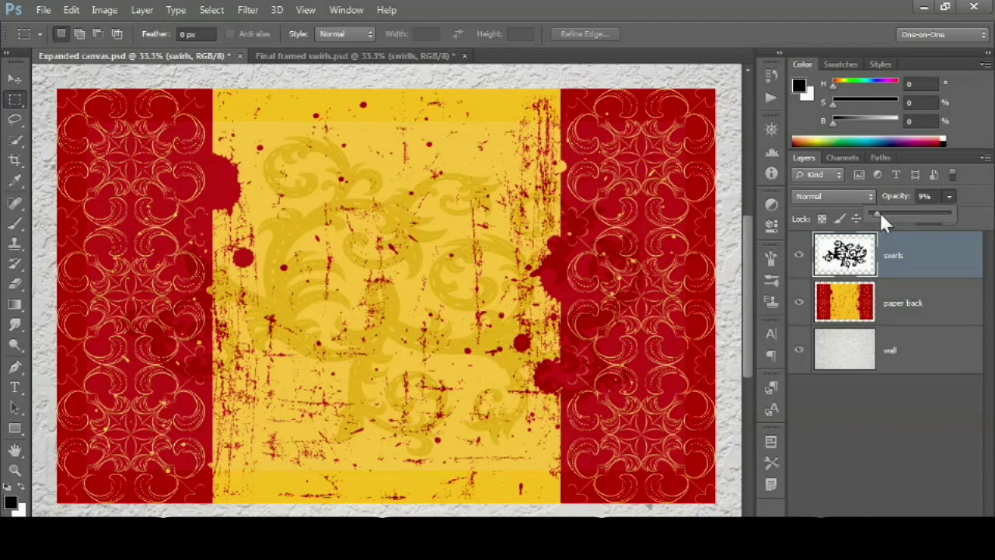
- Set the swirls layer's opacity to 57%, and reduce it gradually to 21%
{"action": "left_click", "coordinate": [925, 196]}
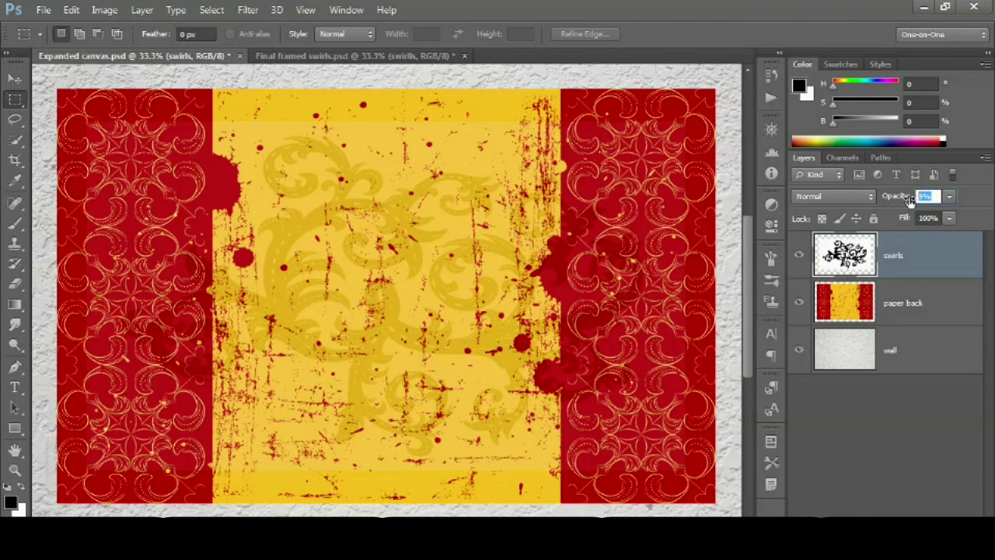
{"action": "type", "text": "57"}
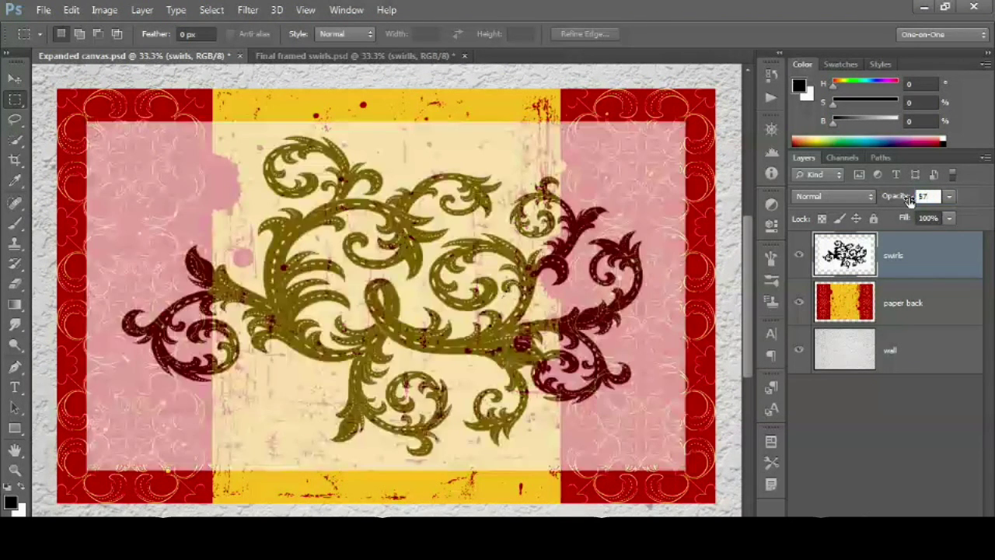
{"action": "key", "text": "Return"}
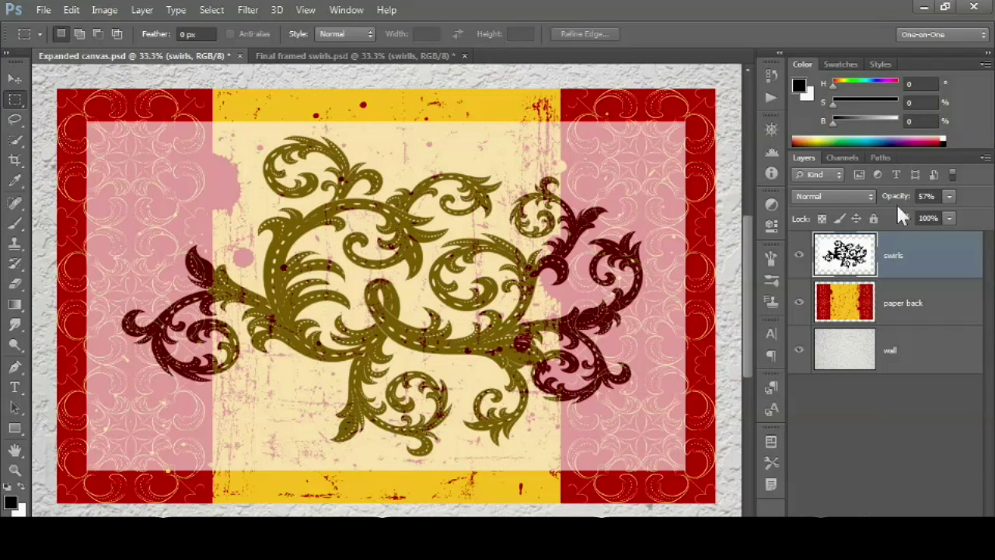
{"action": "mouse_move", "coordinate": [894, 200]}
{"action": "left_mouse_down"}
{"action": "mouse_move", "coordinate": [868, 199]}
{"action": "mouse_move", "coordinate": [894, 199]}
{"action": "left_mouse_up"}
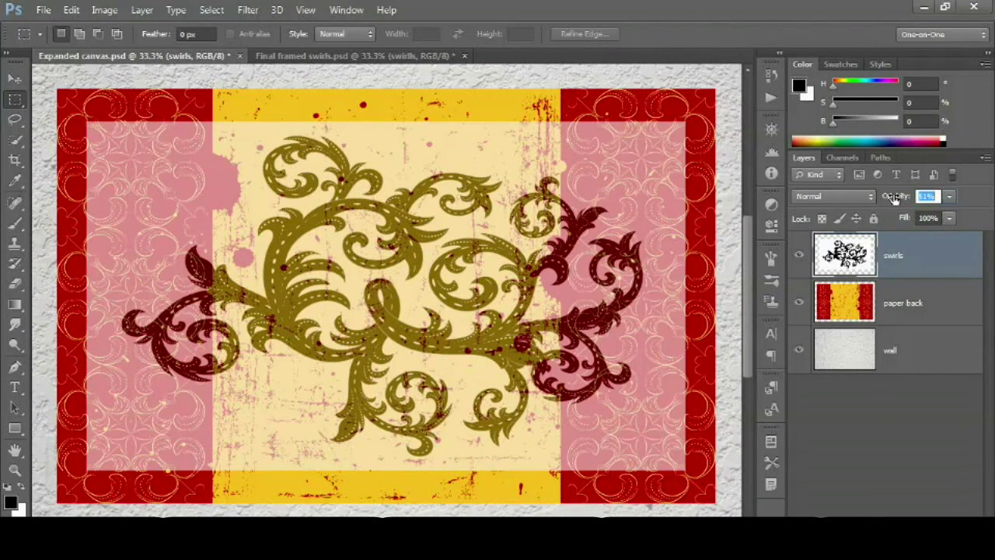
{"action": "left_click_drag", "start_coordinate": [894, 199], "coordinate": [891, 199]}
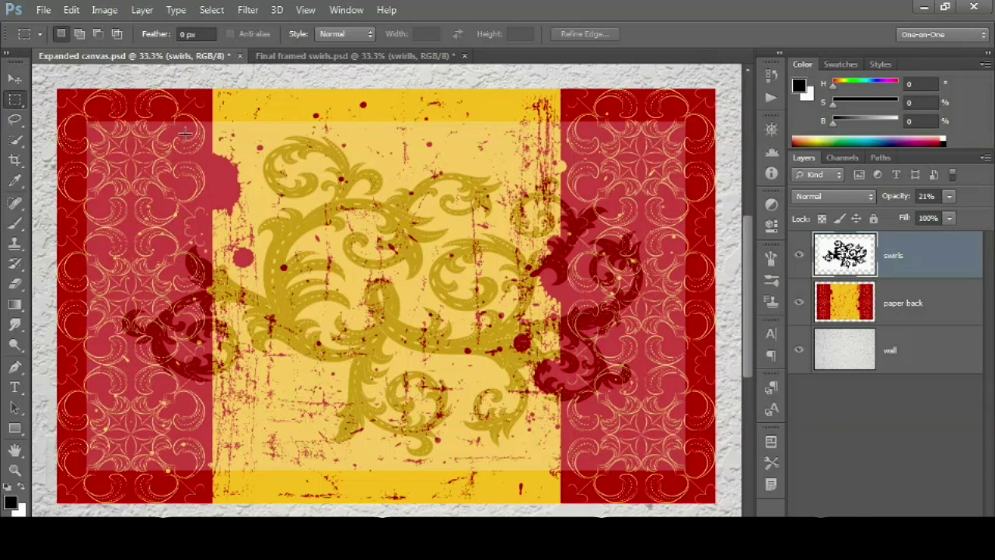
- Try opacity values of 70%, 30%, 55% and 1% on the swirls layer
{"action": "key", "text": "7"}
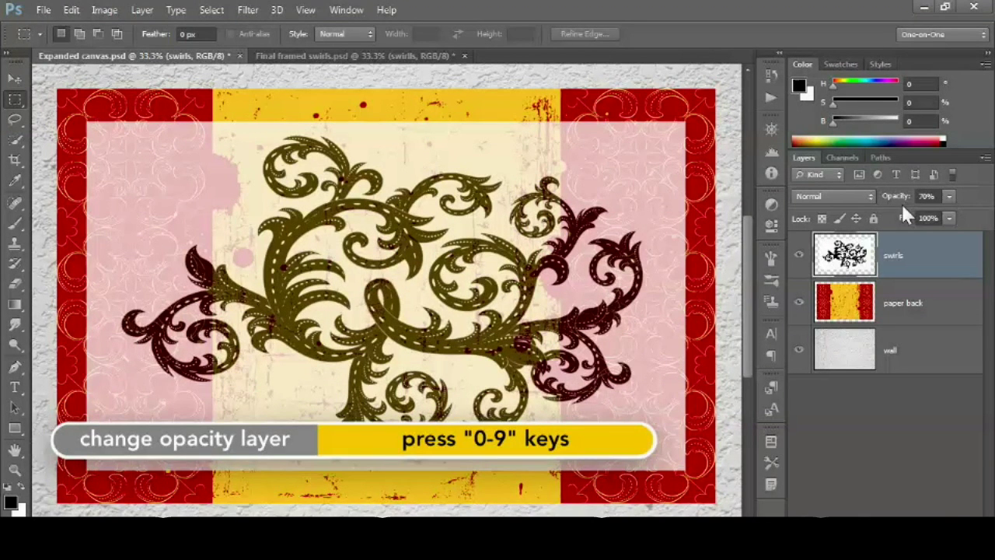
{"action": "key", "text": "3"}
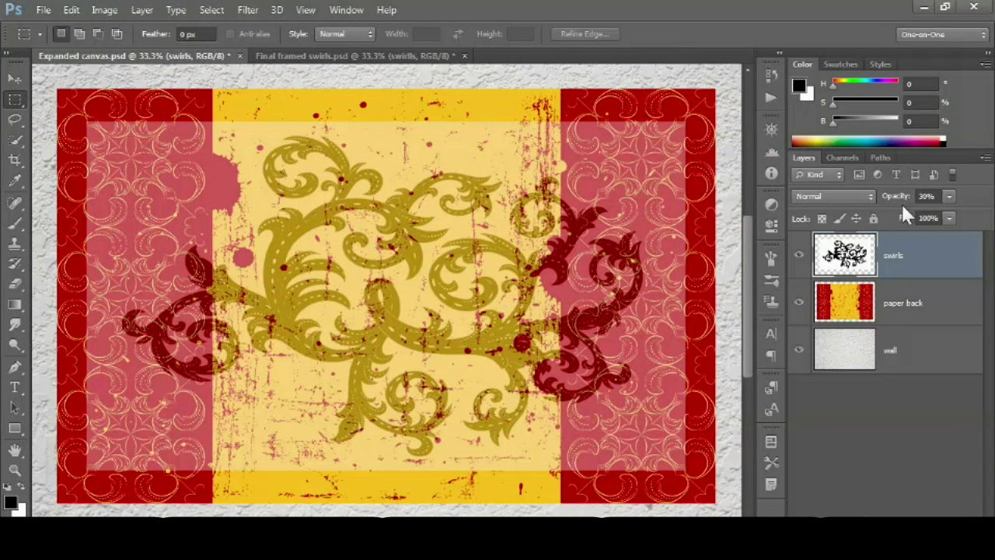
{"action": "key", "text": "5"}
{"action": "key", "text": "5"}
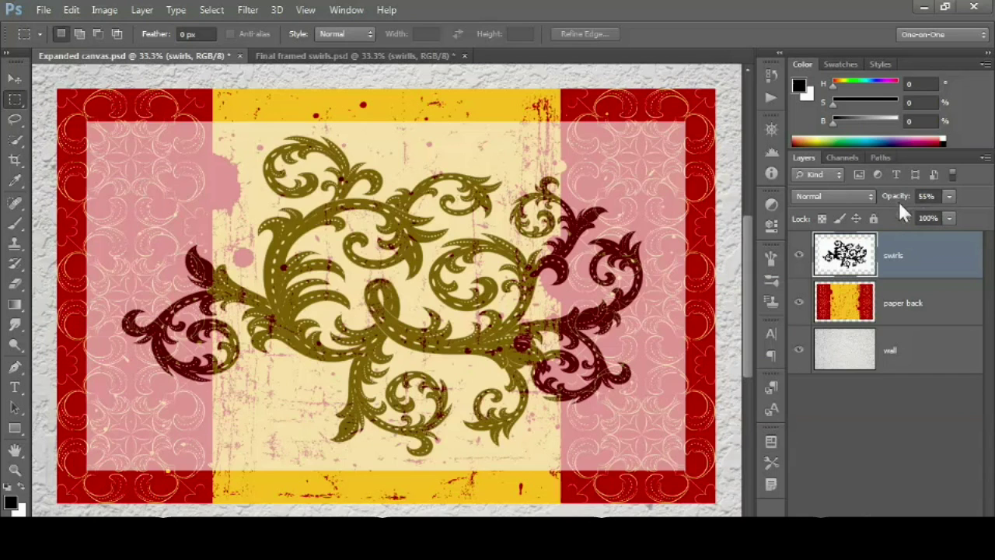
{"action": "key", "text": "0"}
{"action": "key", "text": "1"}
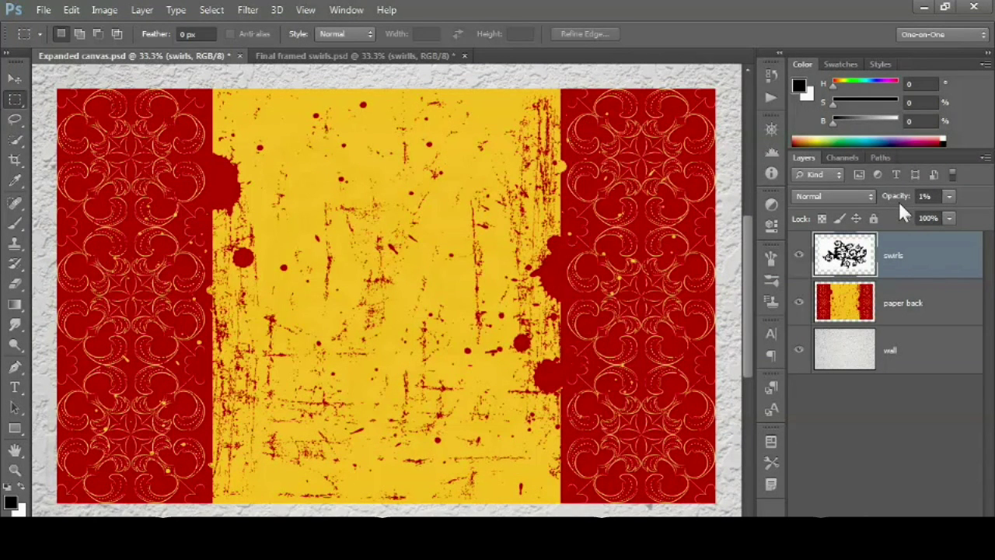
- Restore the swirls layer to 100% opacity, briefly trying 50% before returning it to 100%
{"action": "key", "text": "0"}
{"action": "key", "text": "0"}
{"action": "key", "text": "0"}
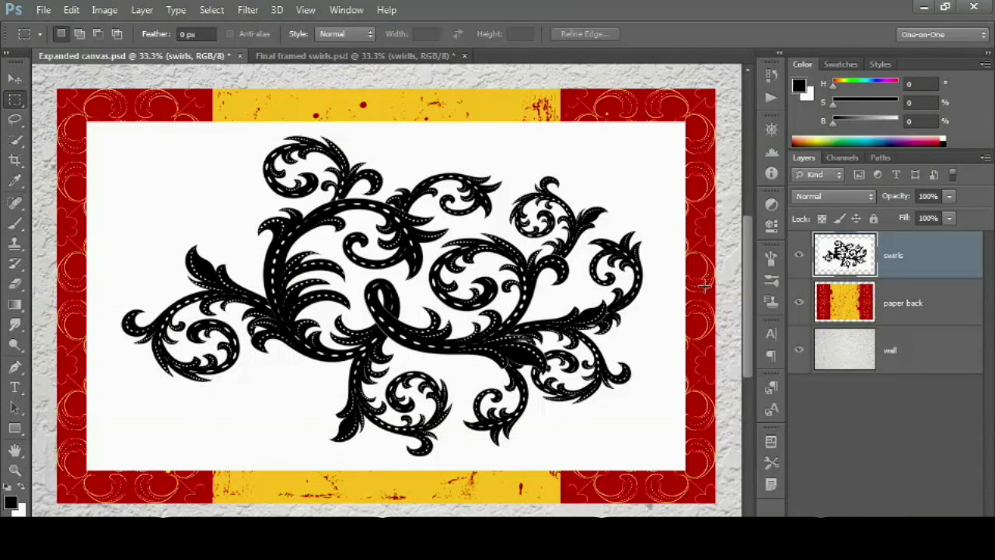
{"action": "key", "text": "5"}
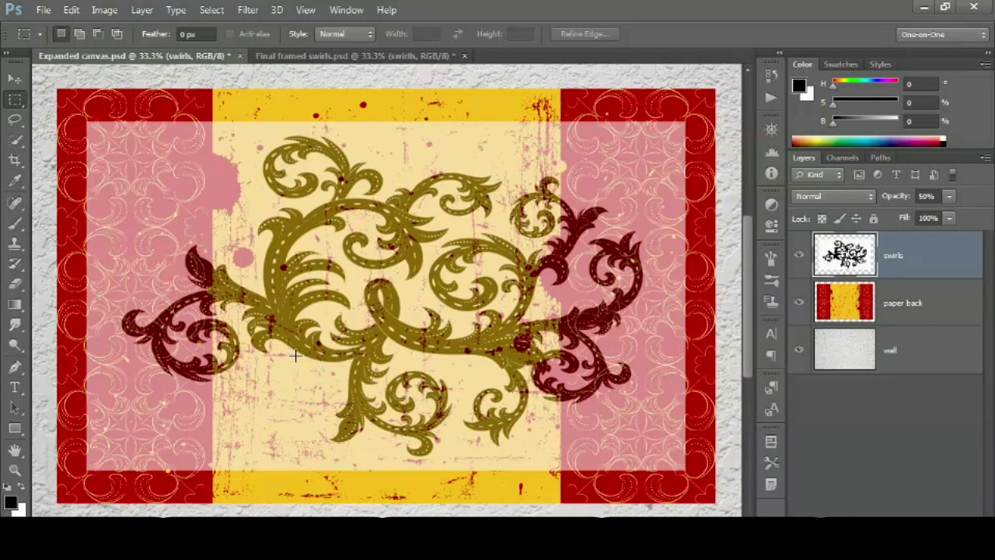
{"action": "key", "text": "0"}
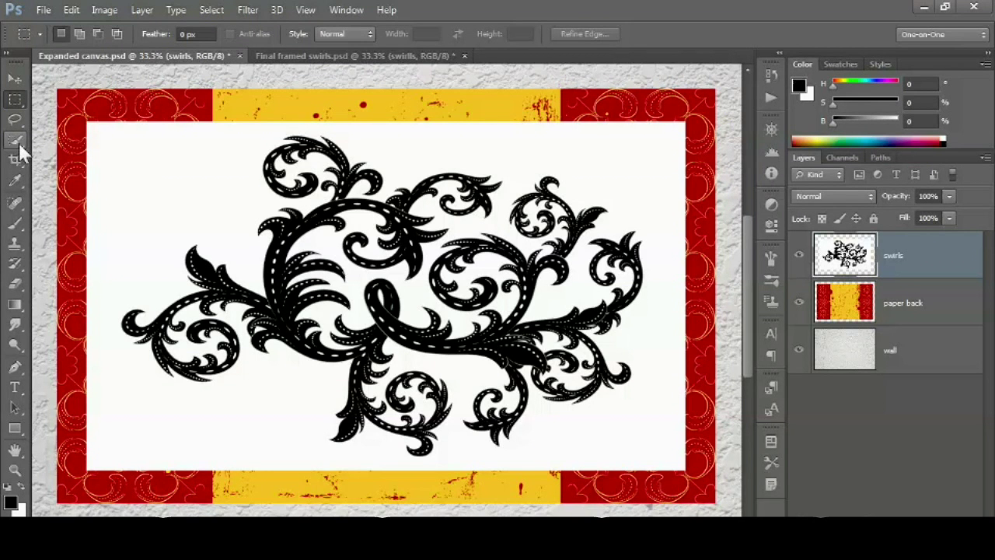
- Select the contiguous white background of the swirls layer with the Magic Wand, delete it and deselect
{"action": "left_click_drag", "start_coordinate": [19, 146], "coordinate": [79, 161]}
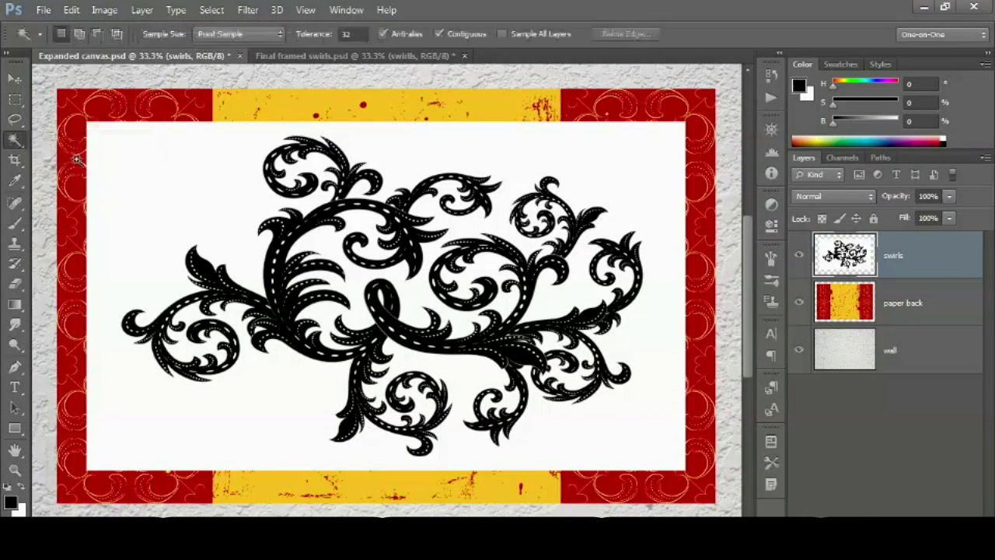
{"action": "left_click", "coordinate": [208, 197]}
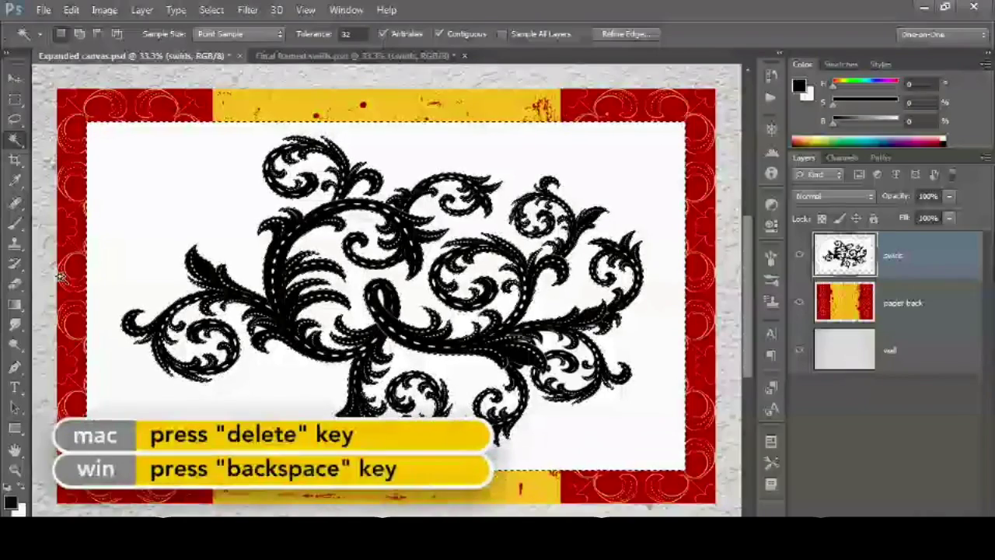
{"action": "key", "text": "BackSpace"}
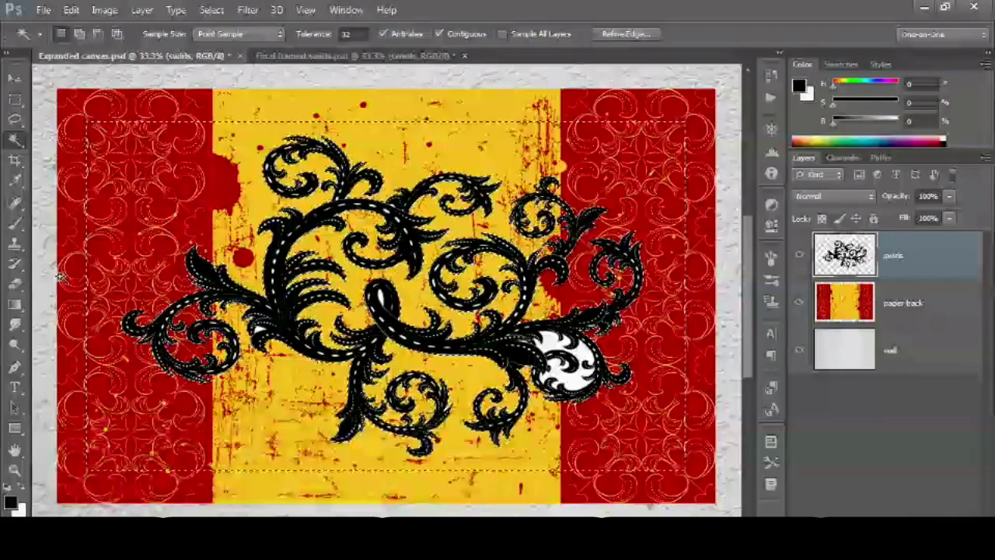
{"action": "key", "text": "ctrl+d"}
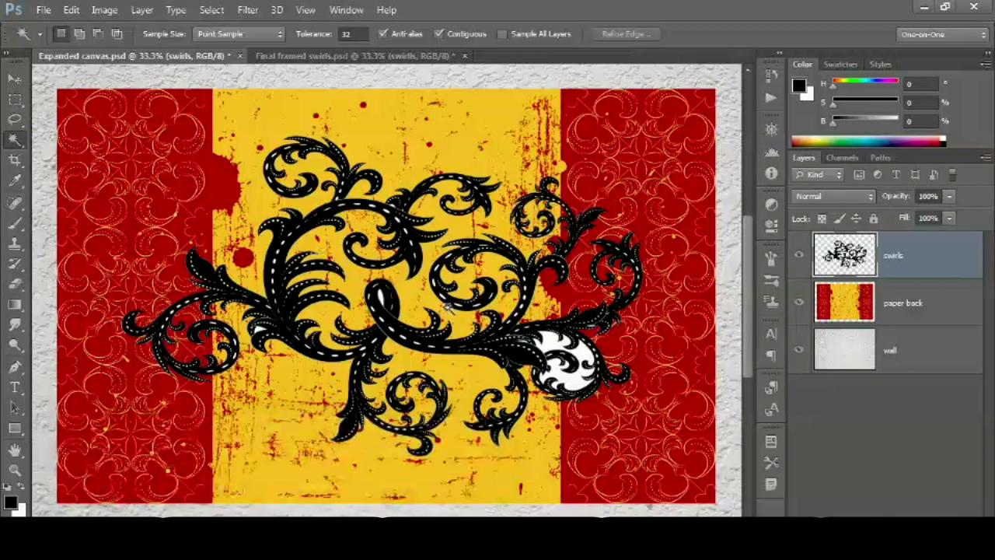
- Turn off Contiguous for the Magic Wand, delete all remaining white areas from the swirls layer and deselect
{"action": "left_click", "coordinate": [439, 34]}
{"action": "left_click", "coordinate": [580, 356]}
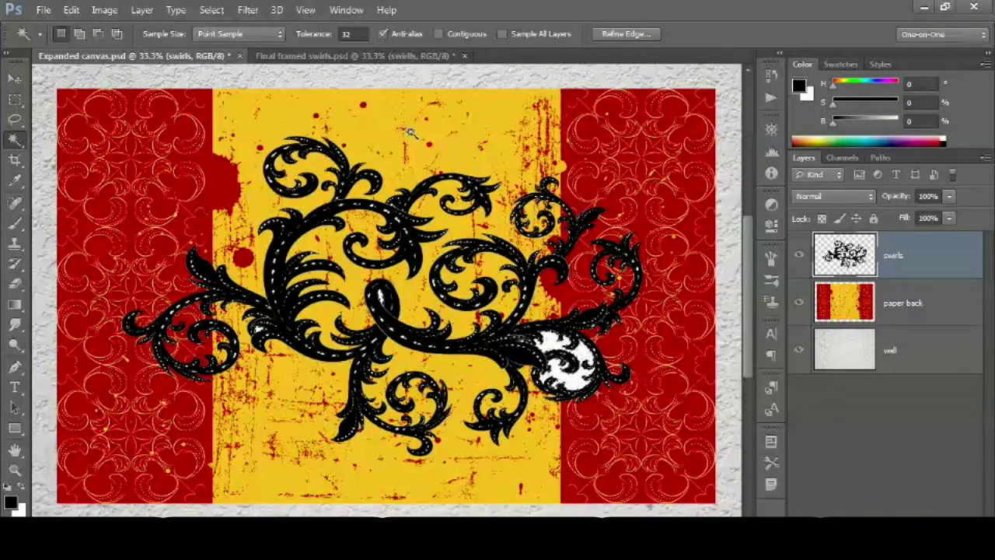
{"action": "key", "text": "Delete"}
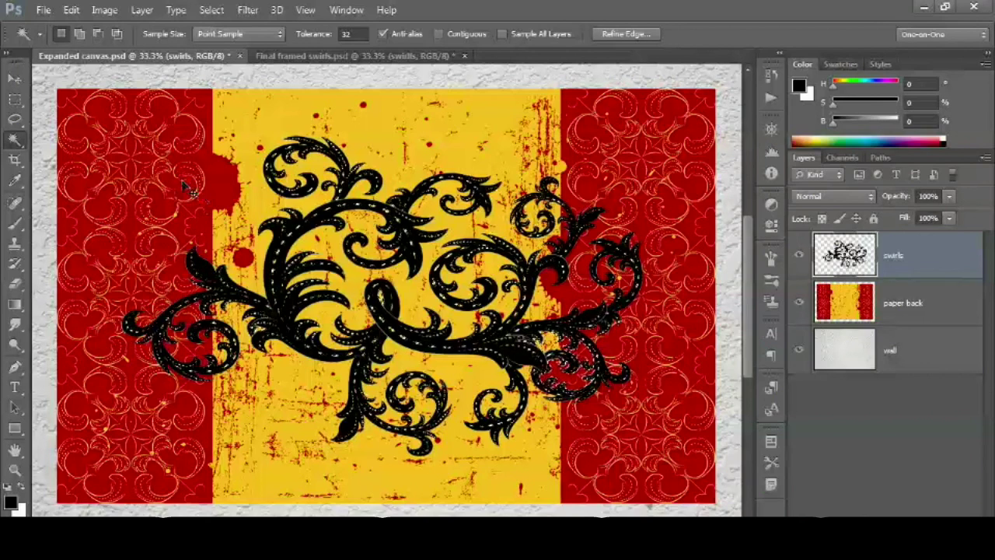
{"action": "key", "text": "ctrl+d"}
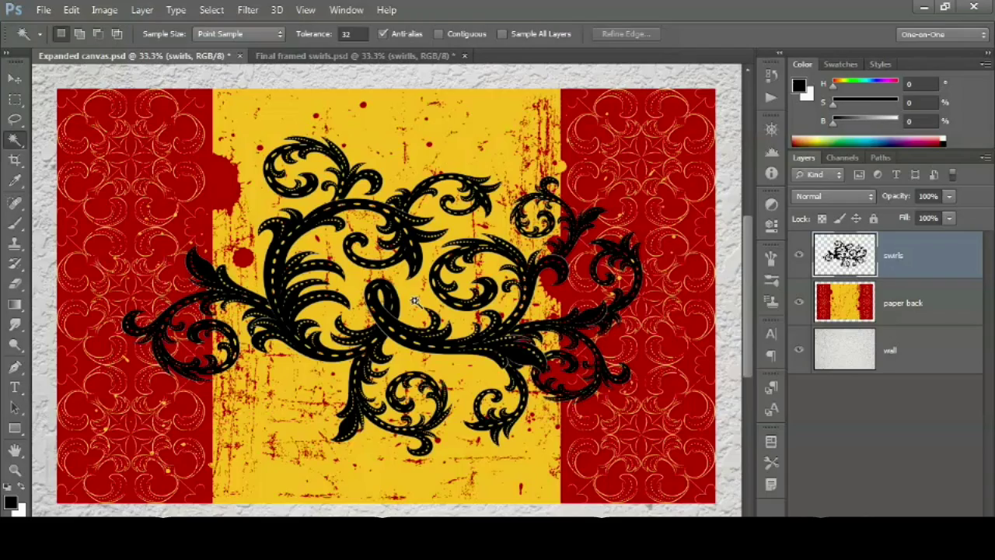
- Examine the edges of the swirls around the central loop at up to 300% magnification, and return to the full view
{"action": "key", "text": "ctrl+1"}
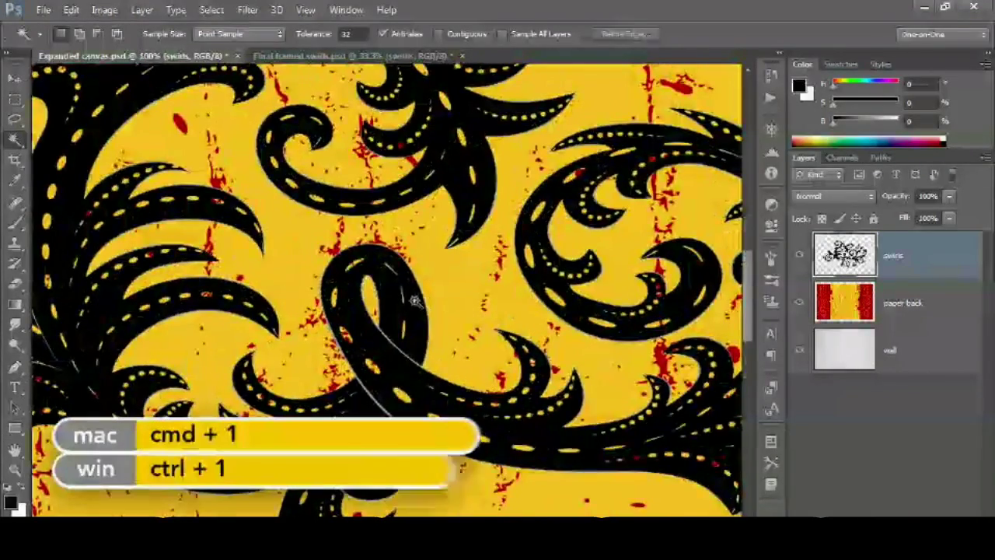
{"action": "scroll", "coordinate": [404, 336], "scroll_direction": "up", "scroll_amount": 1}
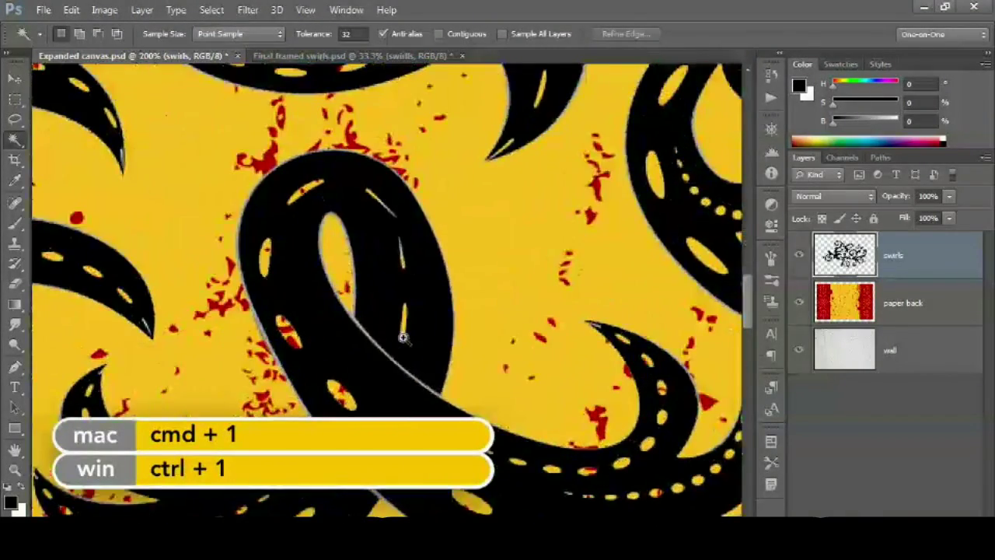
{"action": "scroll", "coordinate": [400, 354], "scroll_direction": "up", "scroll_amount": 1}
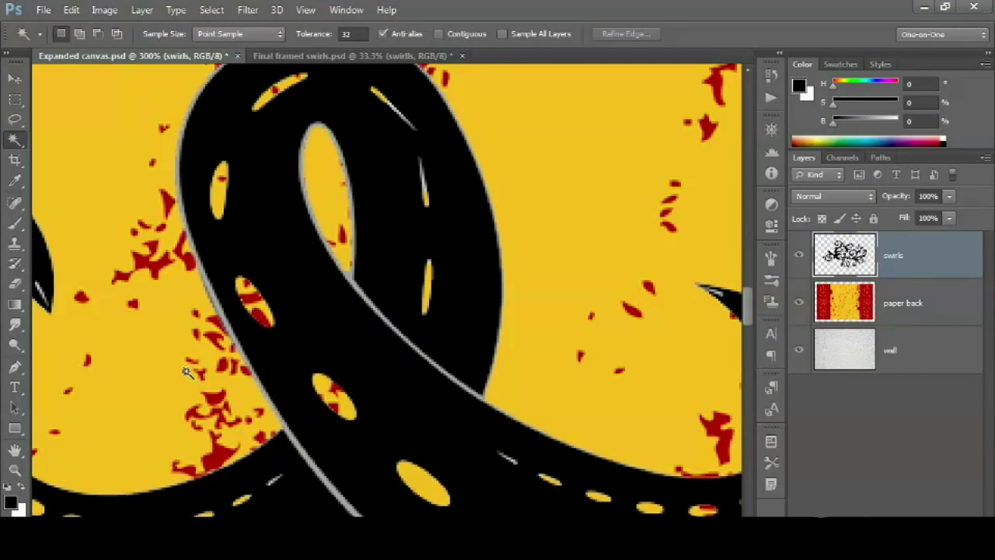
{"action": "key", "text": "ctrl+0"}
{"action": "key", "text": "ctrl+plus"}
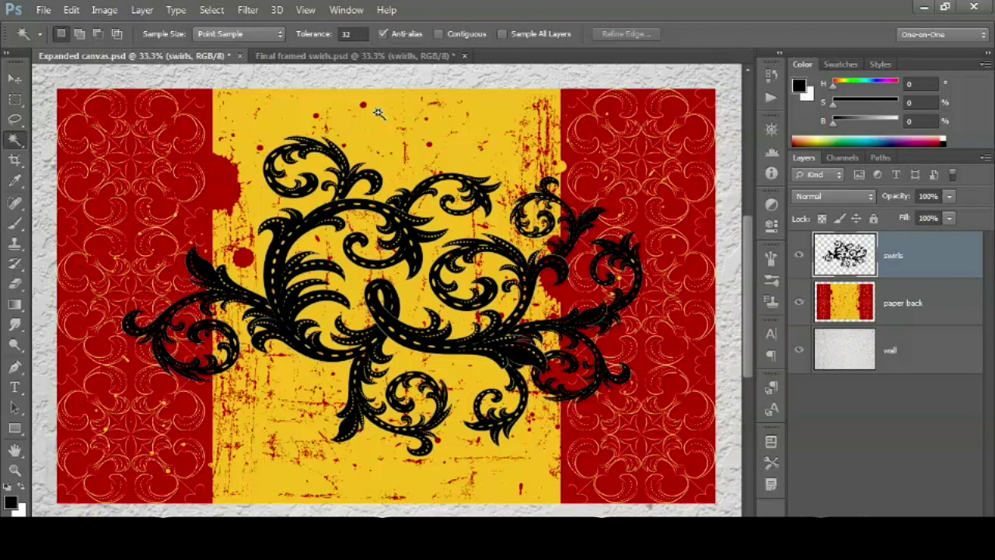
- Undo the last deselection and redo it
{"action": "left_click", "coordinate": [71, 11]}
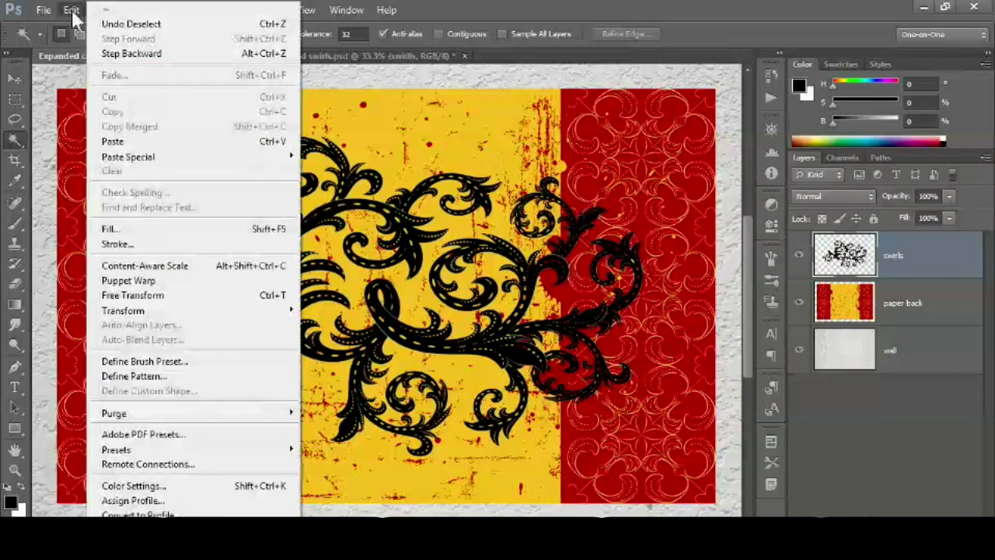
{"action": "left_click", "coordinate": [204, 26]}
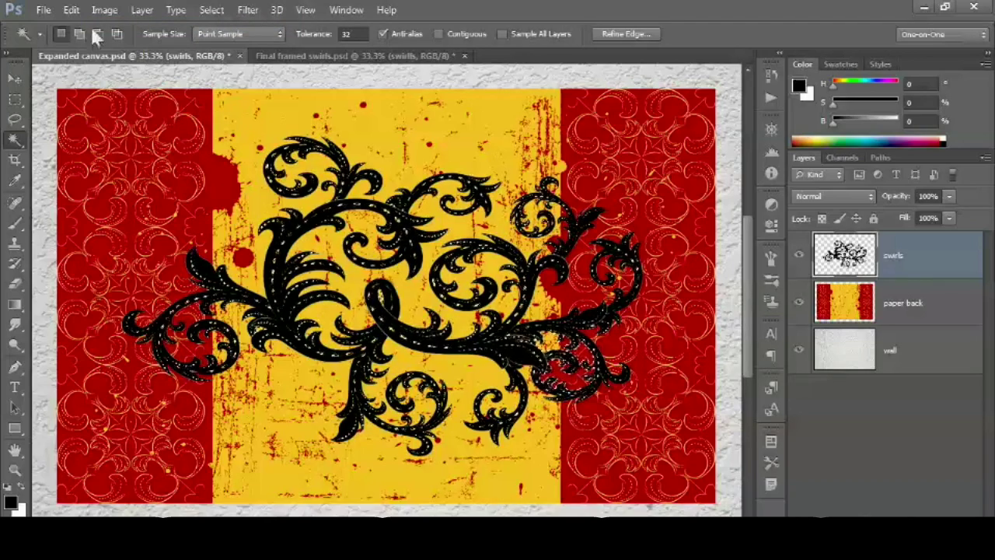
{"action": "left_click", "coordinate": [70, 11]}
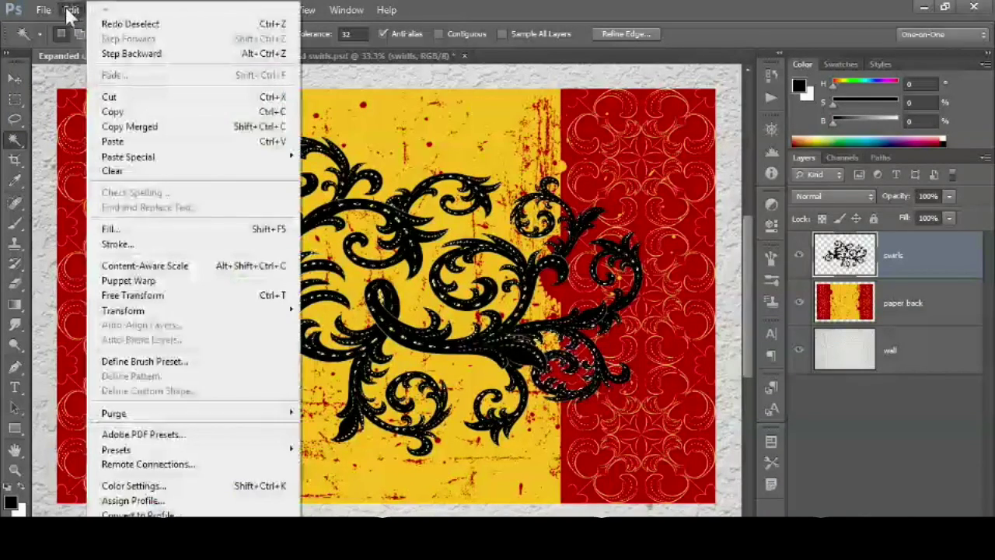
{"action": "left_click", "coordinate": [178, 25]}
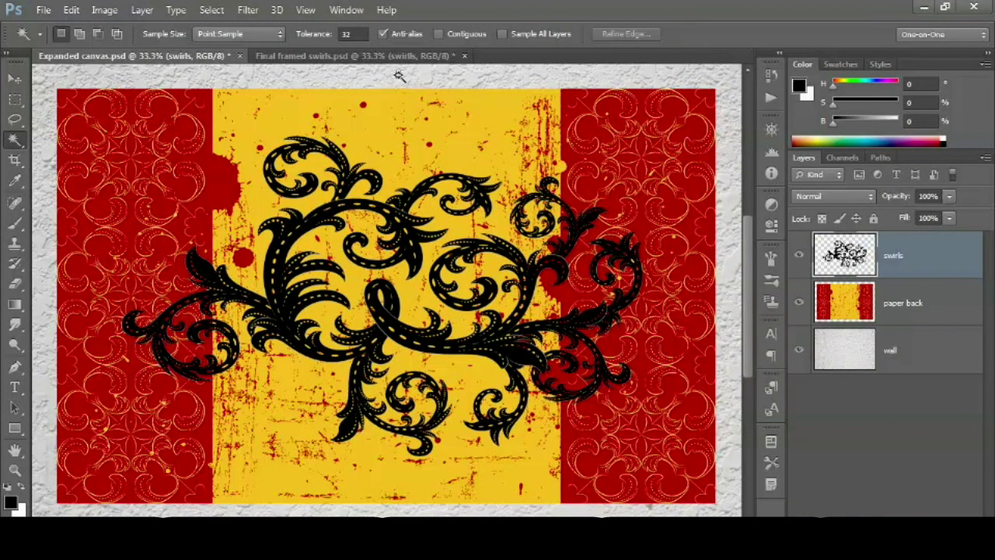
- Revert the document in the History to the last Master Opacity Change, before the first Magic Wand selection
{"action": "left_click", "coordinate": [348, 12]}
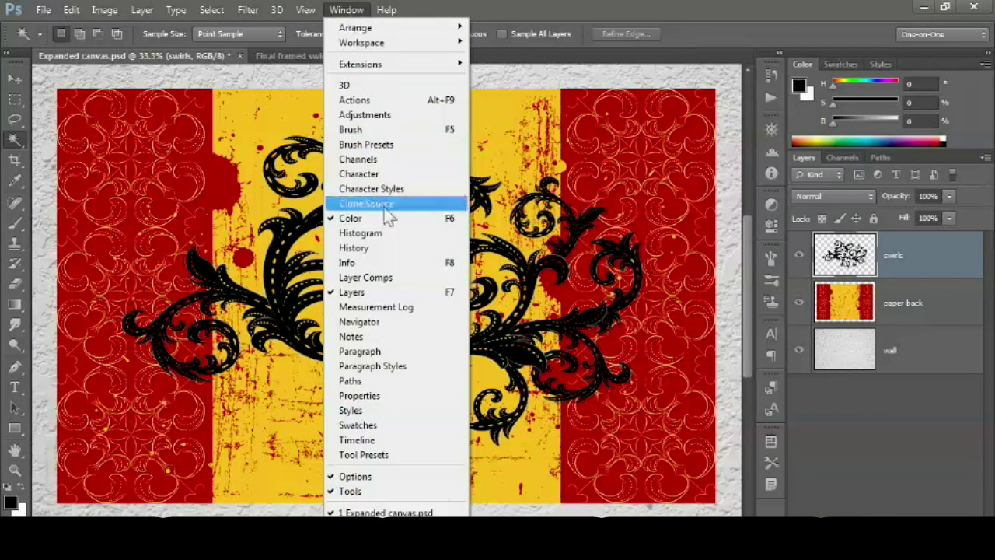
{"action": "left_click", "coordinate": [395, 249]}
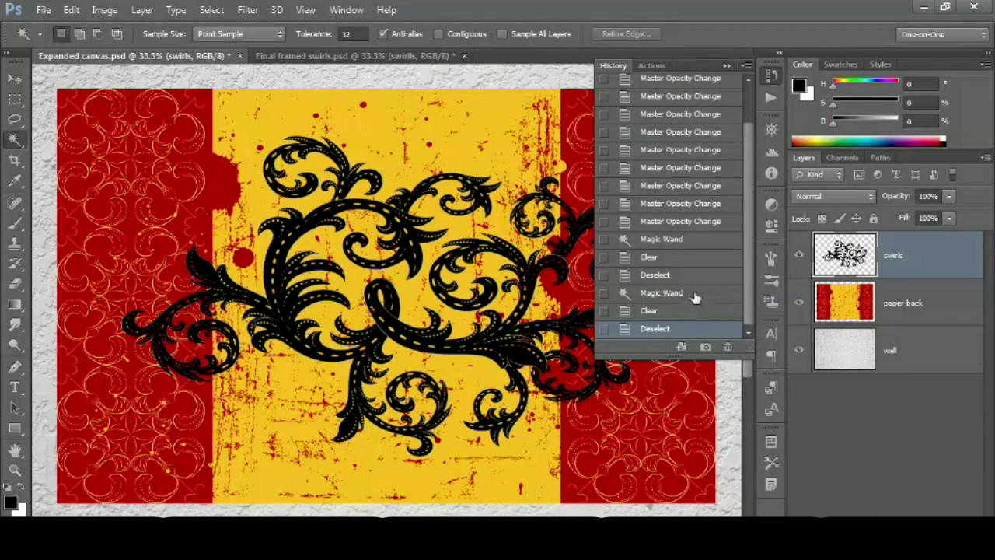
{"action": "left_click", "coordinate": [729, 227]}
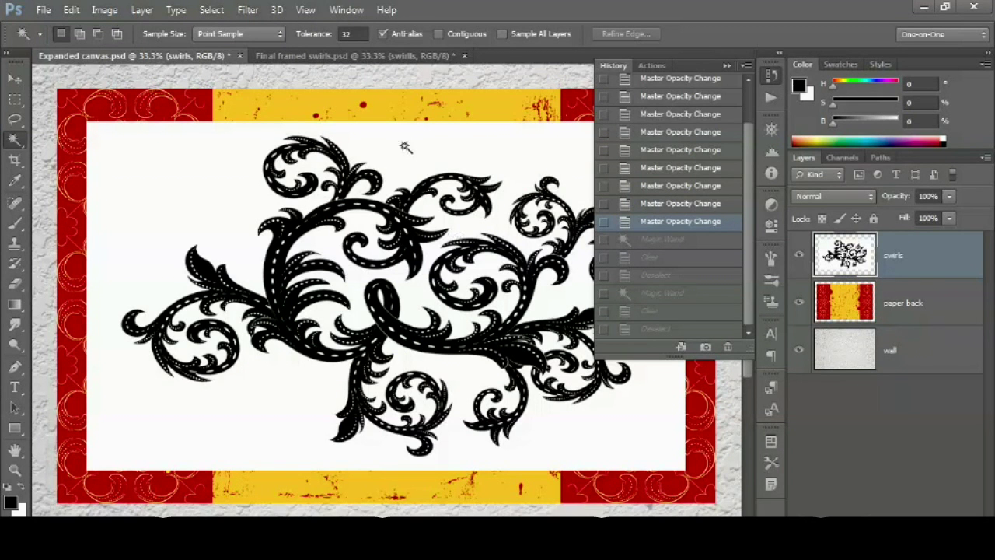
{"action": "left_click", "coordinate": [772, 76]}
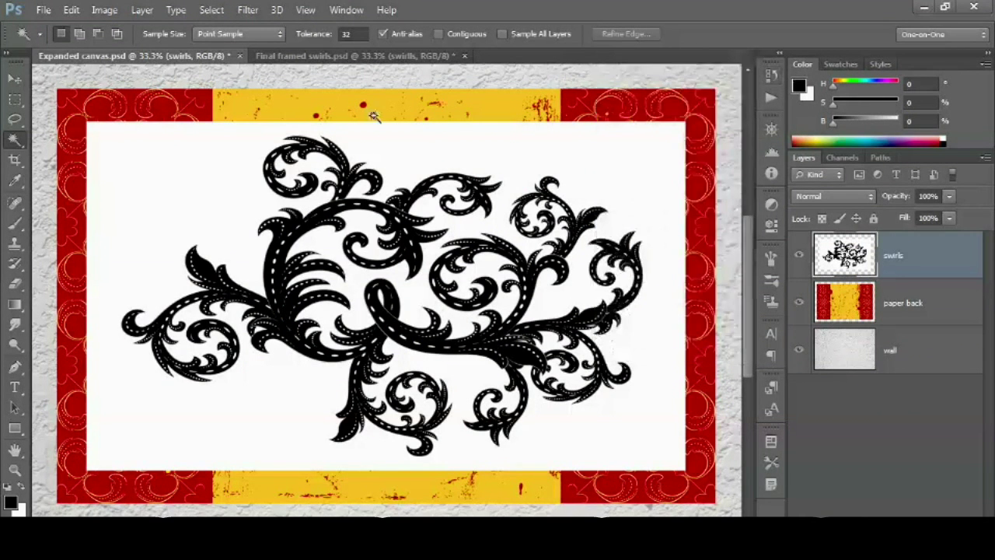
- Switch to the Rectangular Marquee tool and set the swirls layer's blend mode to Multiply
{"action": "left_click", "coordinate": [15, 100]}
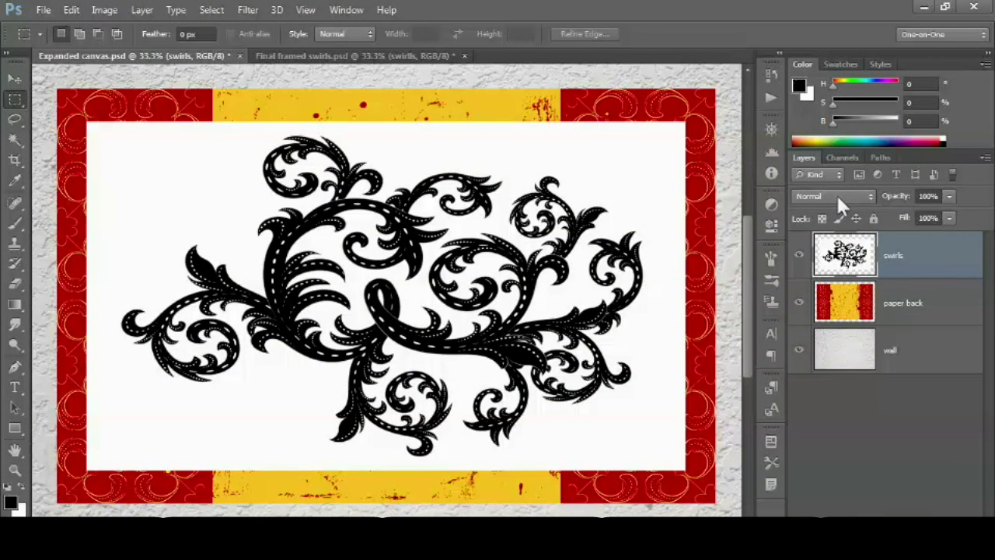
{"action": "left_click", "coordinate": [838, 198]}
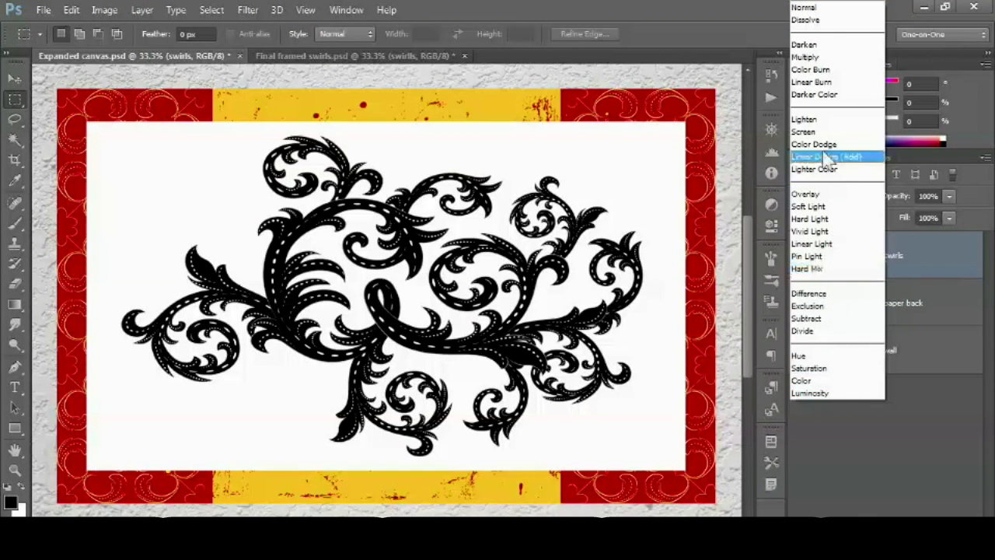
{"action": "left_click", "coordinate": [843, 66]}
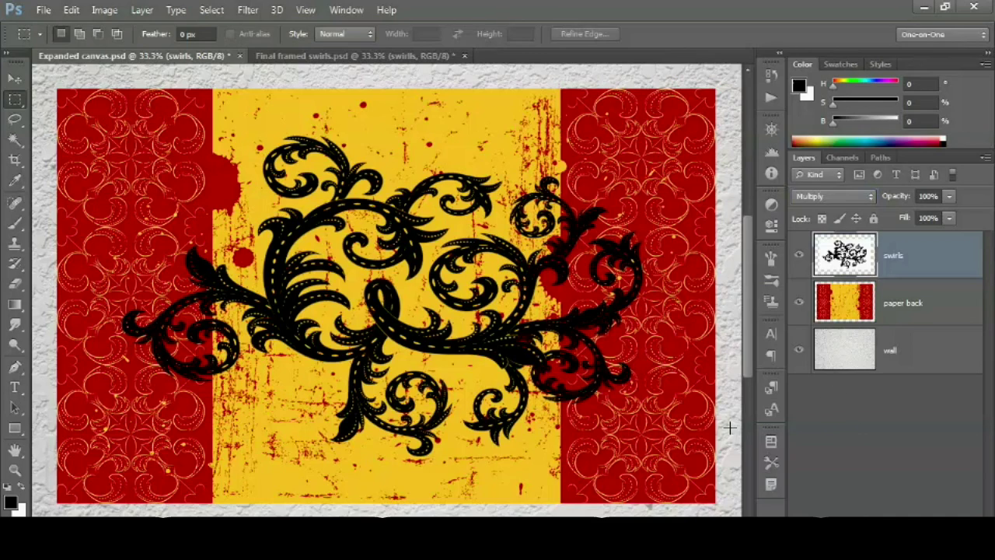
- Examine the edges of the multiplied swirls around the central loop at up to 300% magnification
{"action": "key", "text": "ctrl+1"}
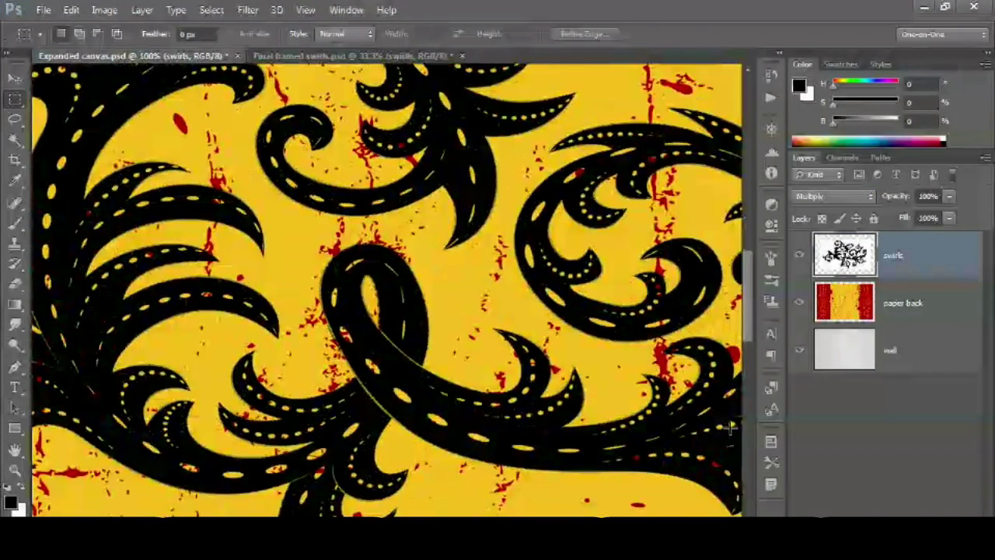
{"action": "left_click", "coordinate": [413, 351], "text": "ctrl"}
{"action": "left_click", "coordinate": [414, 352], "text": "ctrl"}
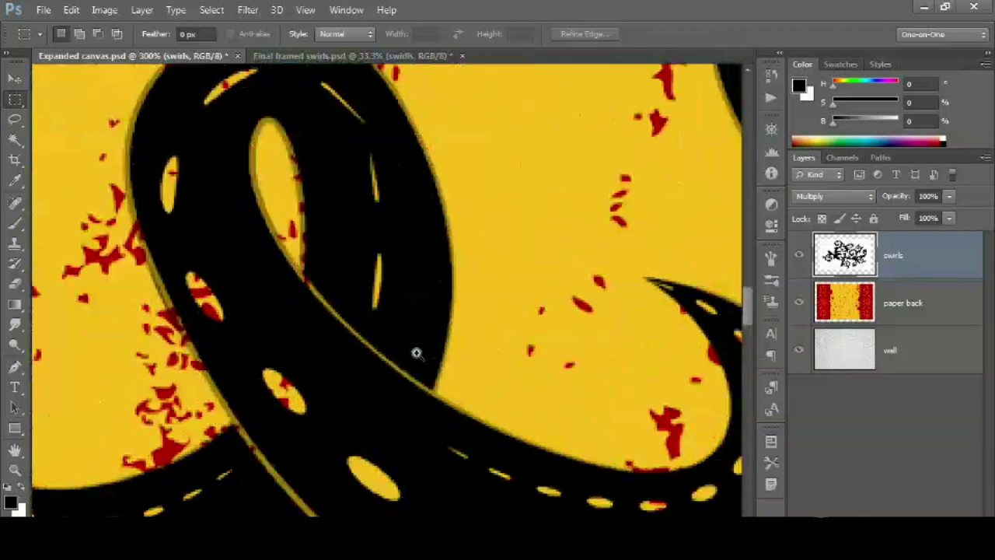
{"action": "left_click_drag", "start_coordinate": [388, 334], "coordinate": [446, 366]}
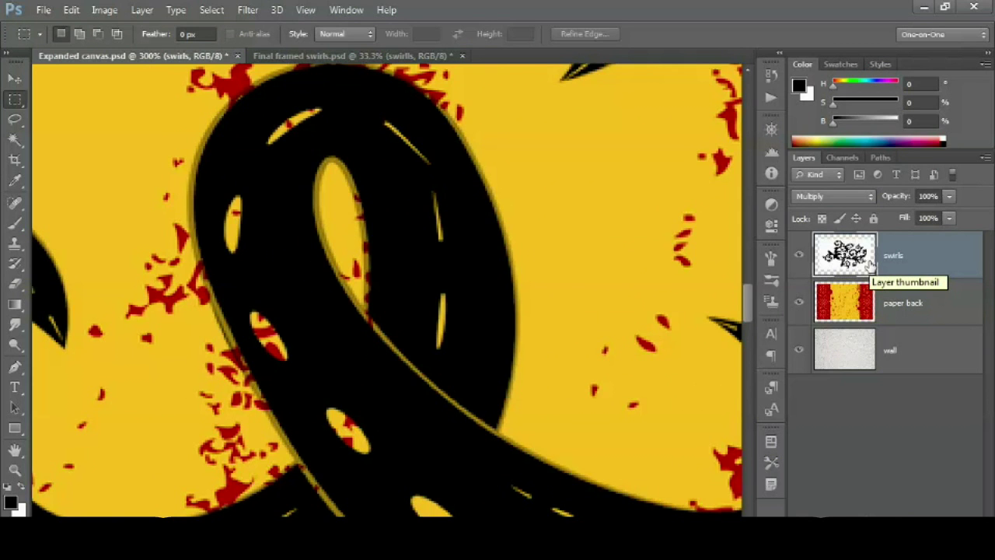
- Return to the full view of the artwork and set the swirls layer's opacity to 80%
{"action": "key", "text": "ctrl+0"}
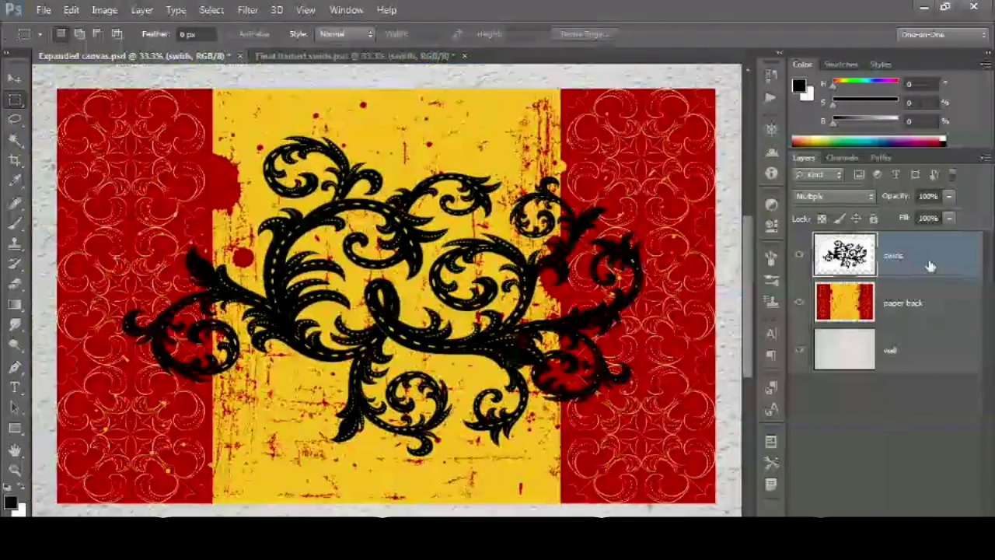
{"action": "key", "text": "8"}
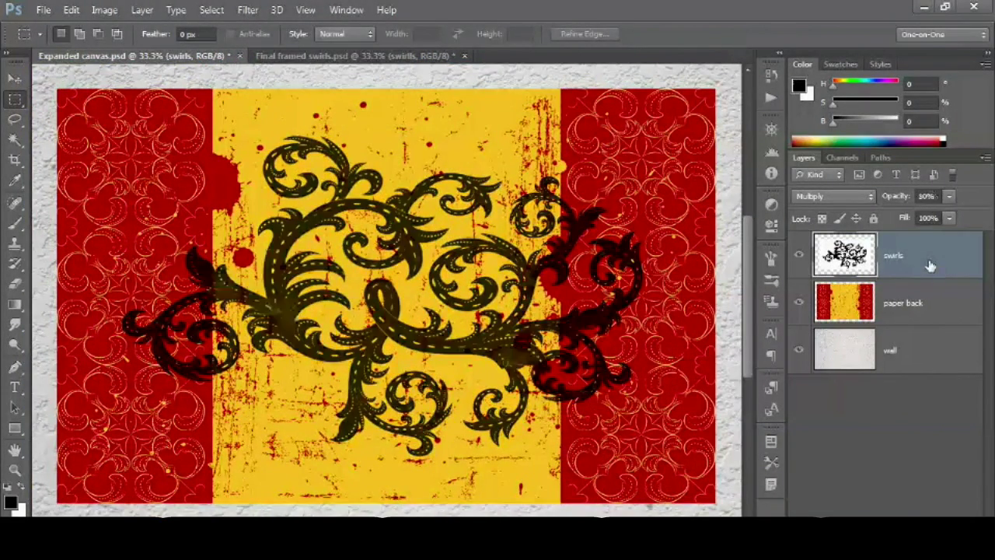